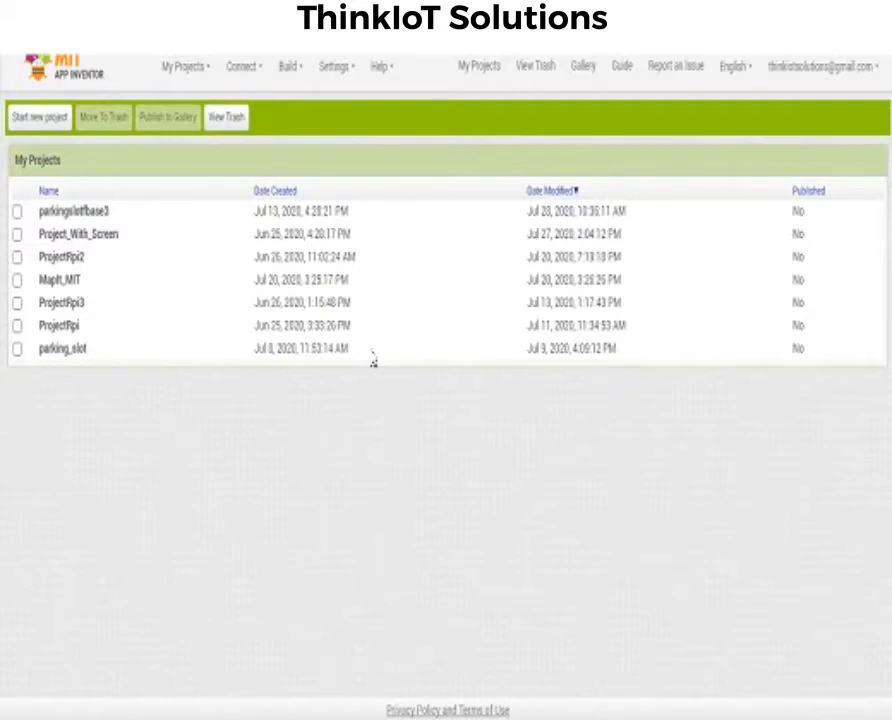
Start a new project and try to create it under the name MyAndroid_App1.
click(43, 119)
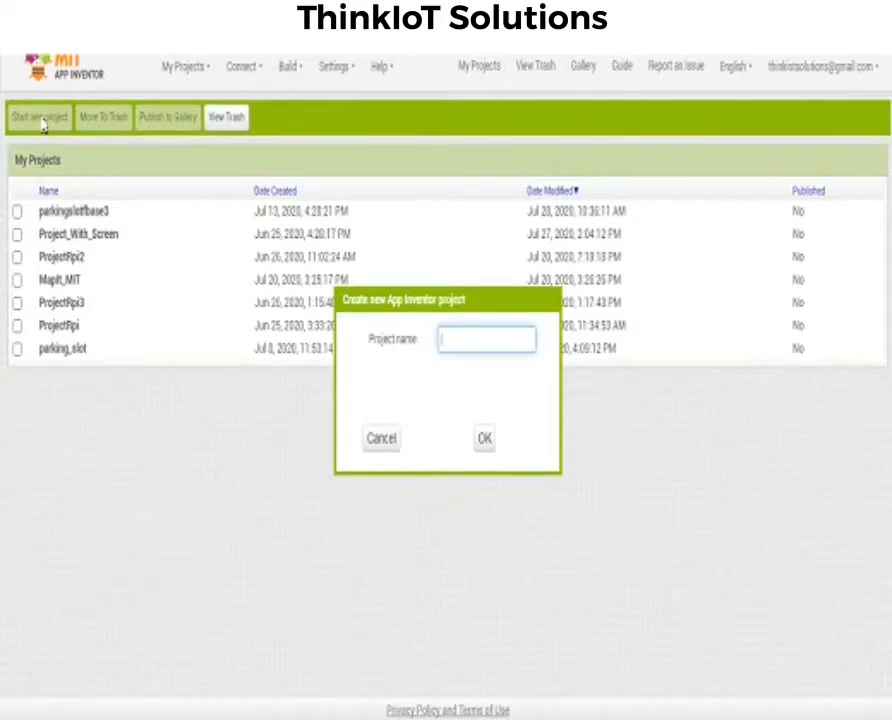
text(MyAndroid_App11)
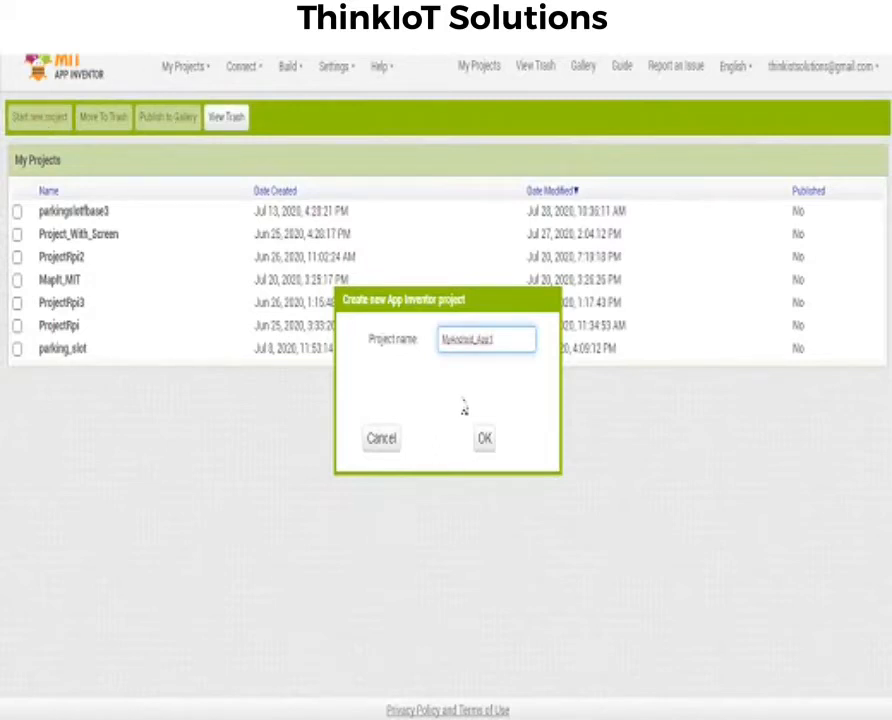
click(484, 441)
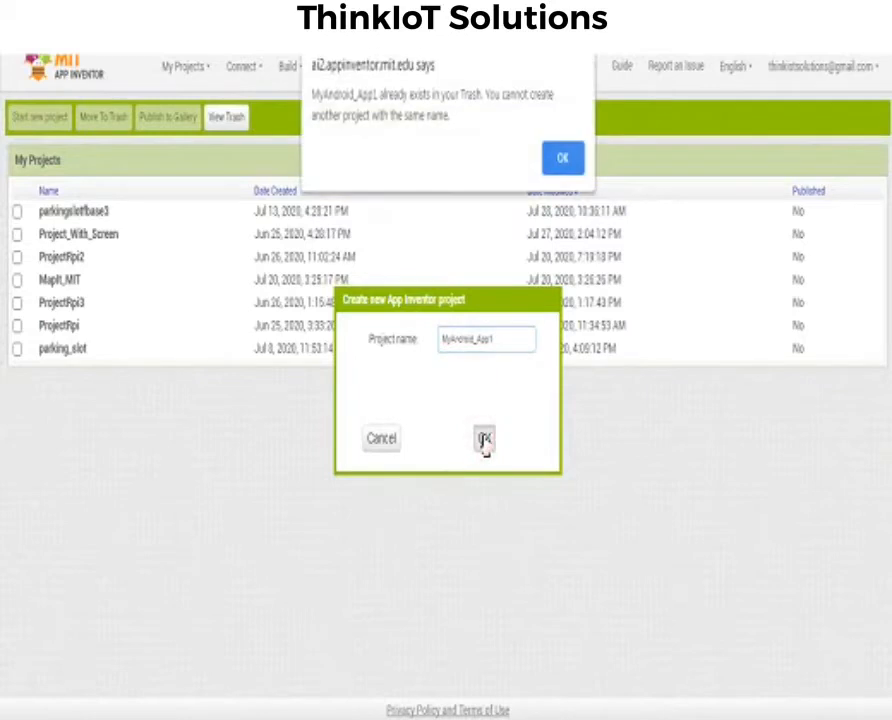
click(561, 153)
Shorten the project name to MyAndroid_App, create the project and open it.
click(508, 338)
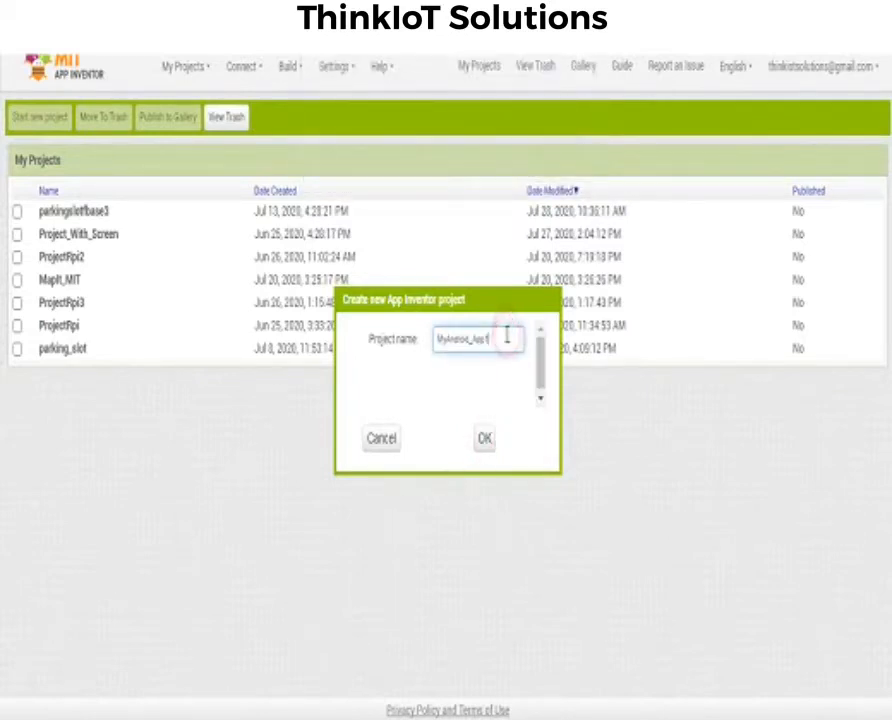
key(BackSpace)
click(485, 439)
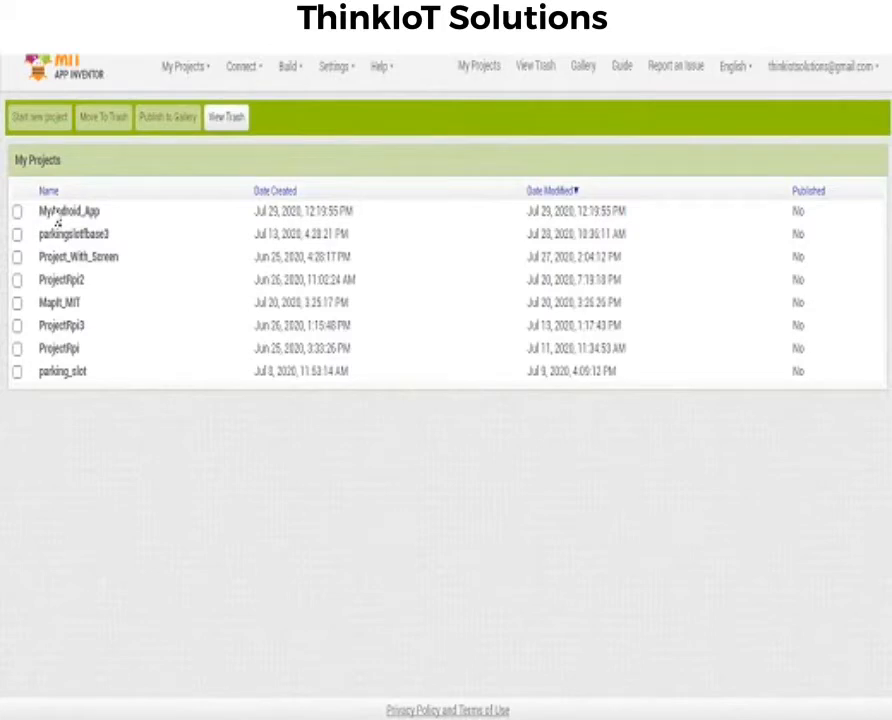
click(55, 212)
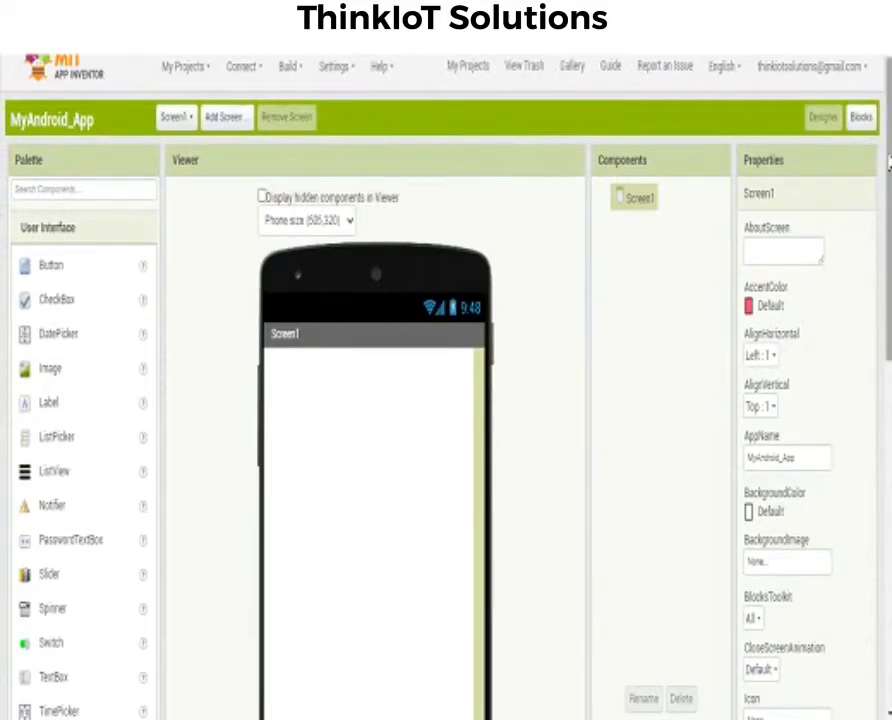
Add a Label to Screen1 and make its font bold.
scroll(446, 400, down, 1)
scroll(888, 163, up, 1)
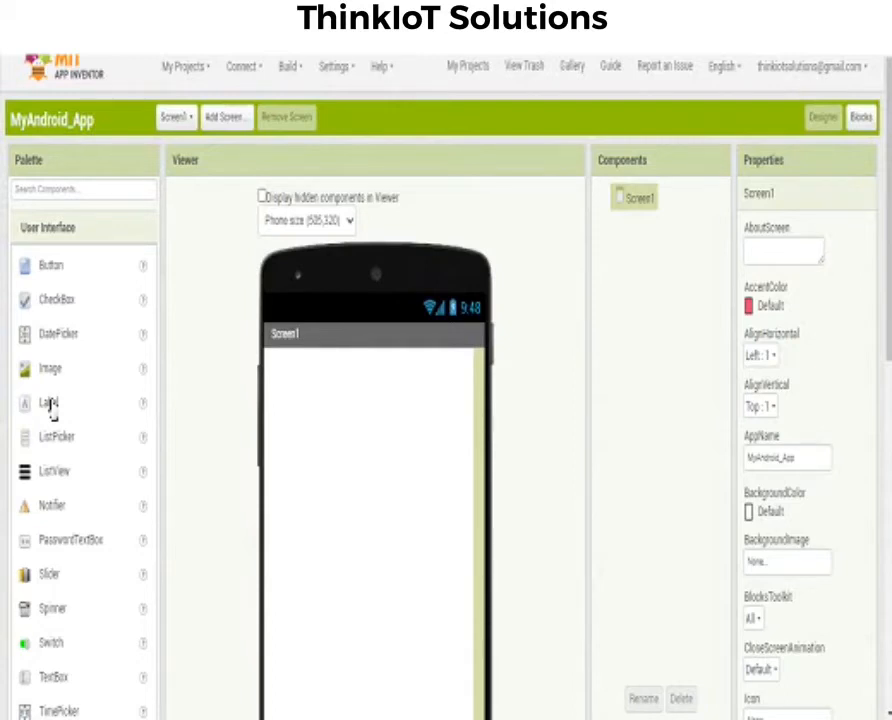
drag(49, 404, 361, 389)
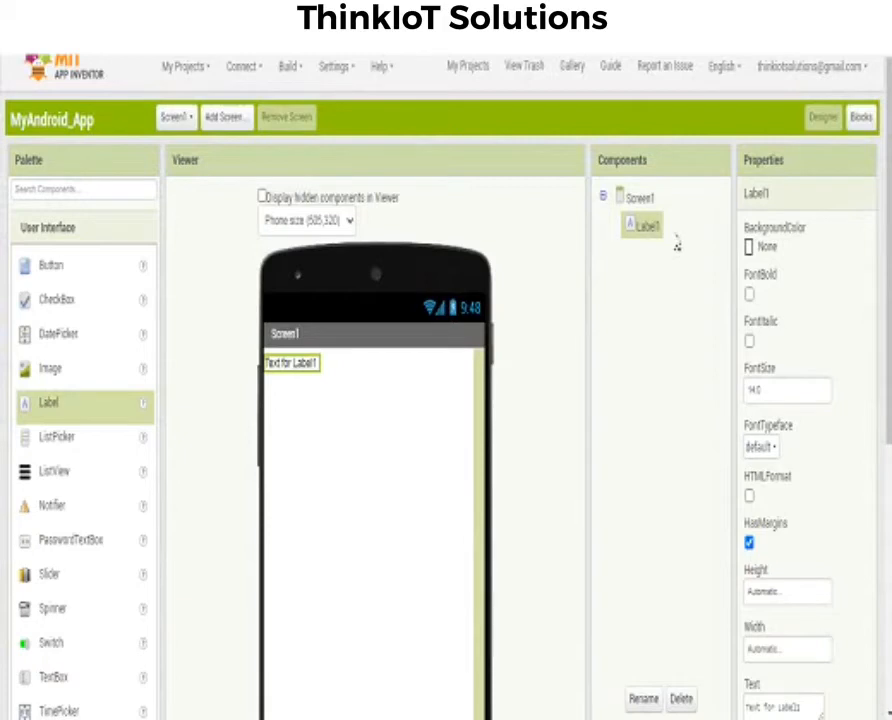
click(749, 296)
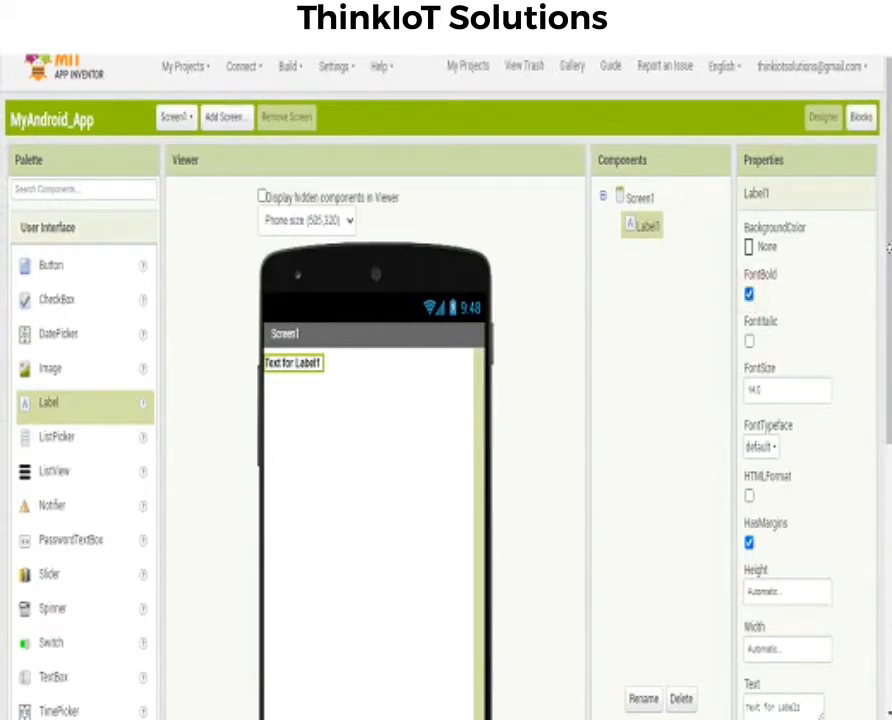
Set the first label's font size to 20.
scroll(886, 262, down, 2)
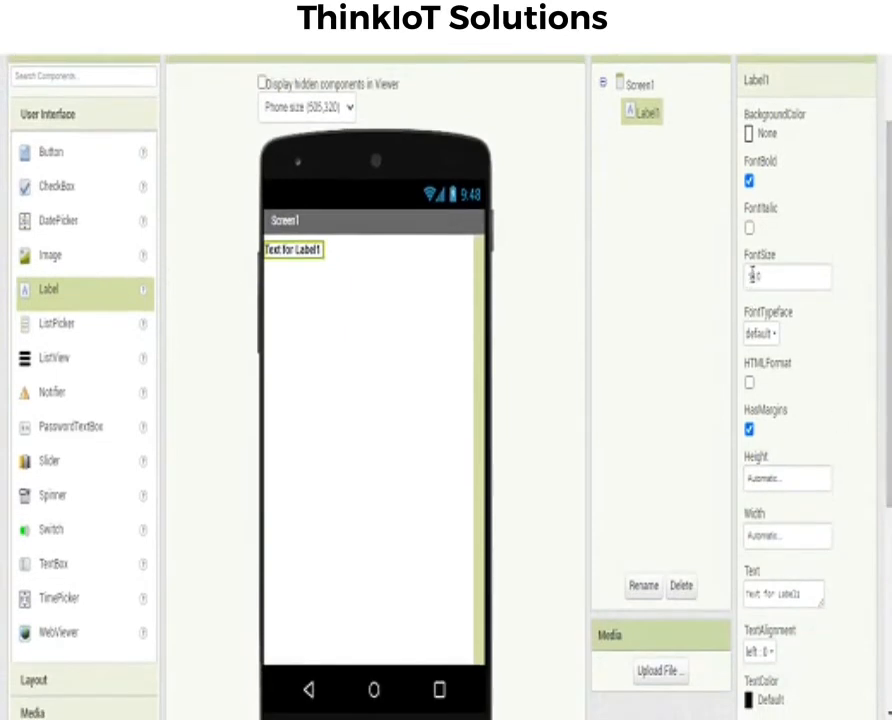
click(747, 276)
key(BackSpace)
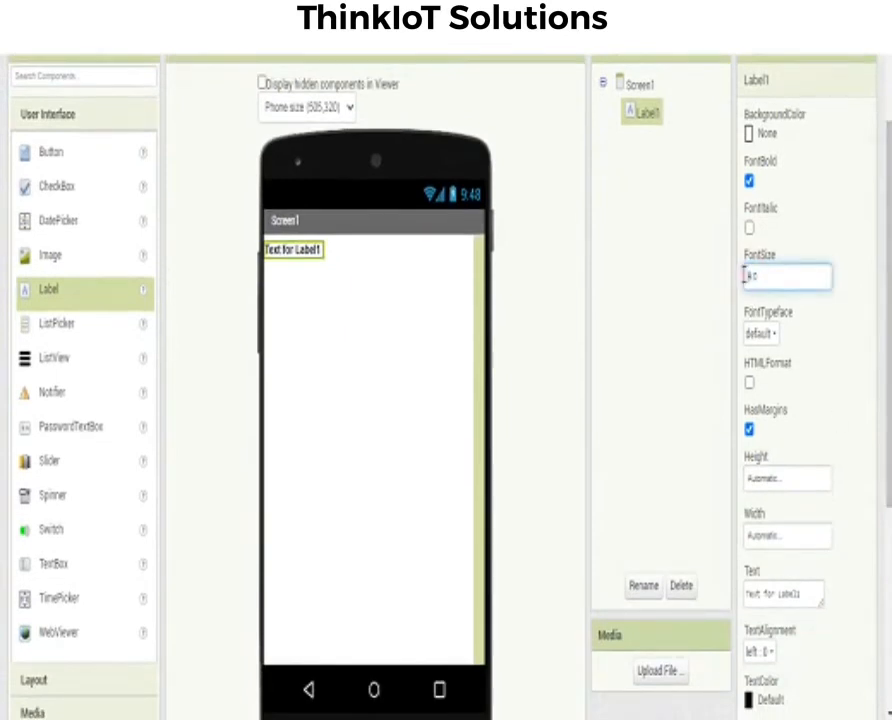
key(Delete)
text(20)
click(809, 359)
Replace the first label's text with "Welcome".
drag(812, 594, 643, 594)
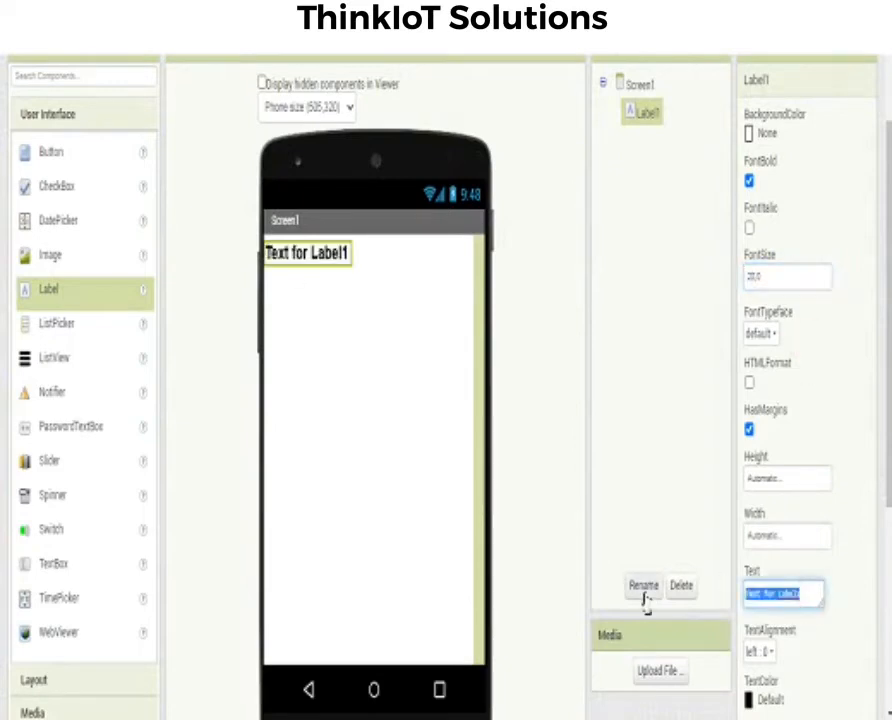
key(BackSpace)
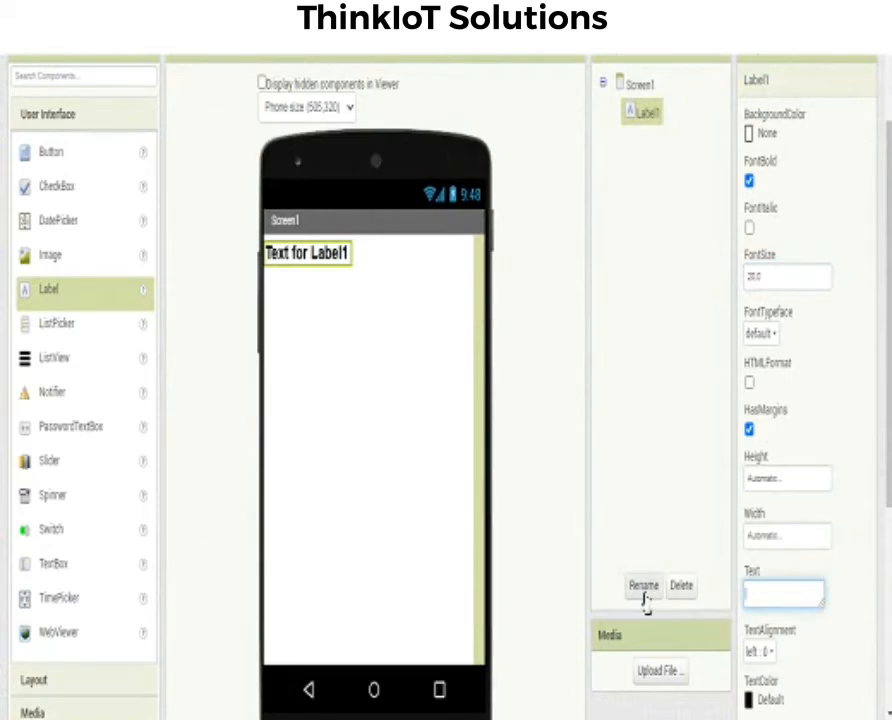
text(weLC)
key(BackSpace)
key(BackSpace)
key(BackSpace)
key(BackSpace)
text(welcome)
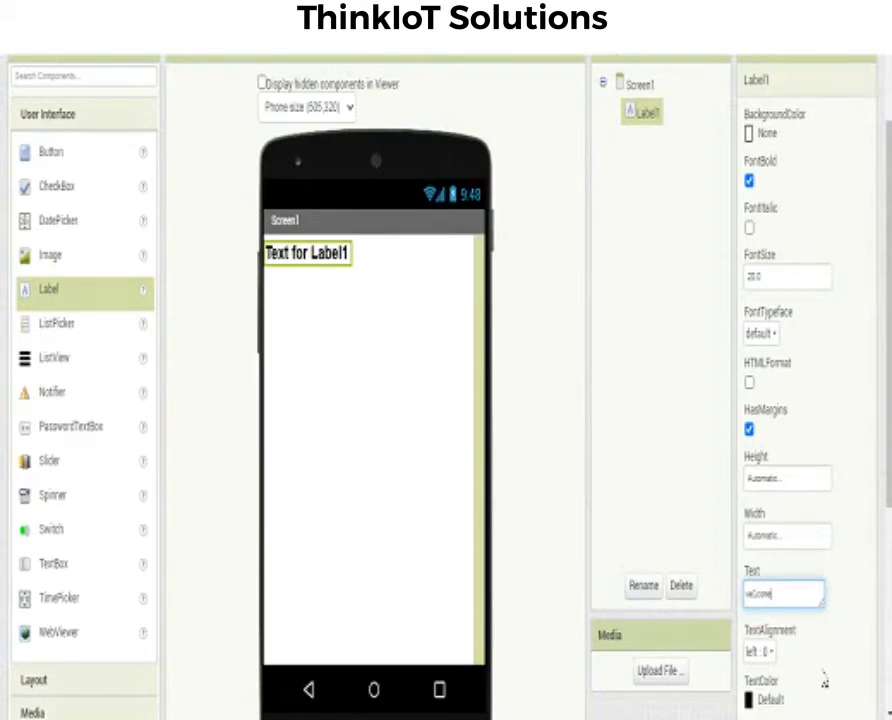
key(Return)
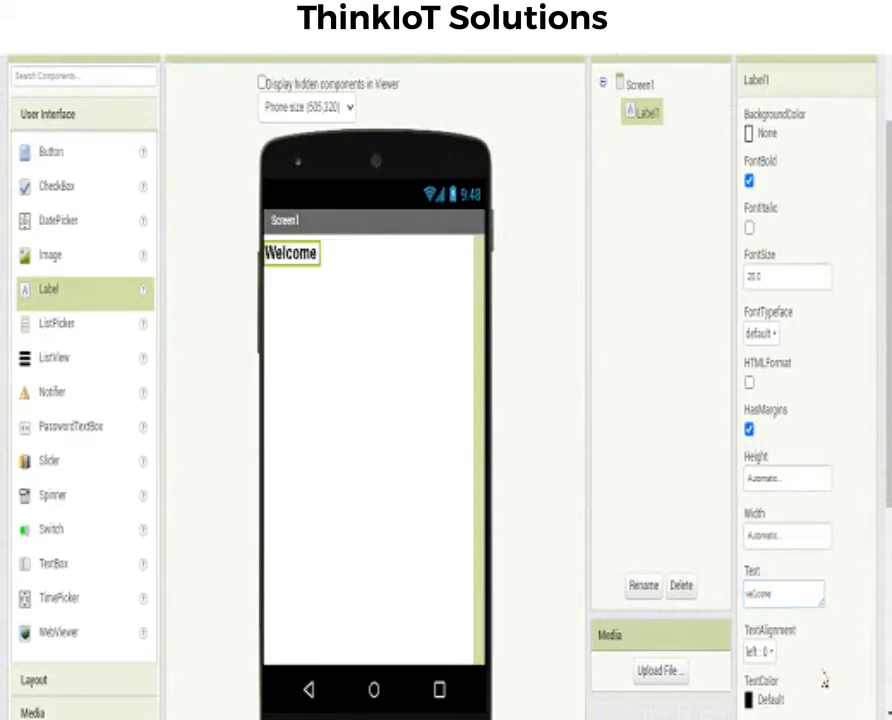
Set the horizontal alignment of Screen1 to Center.
click(643, 86)
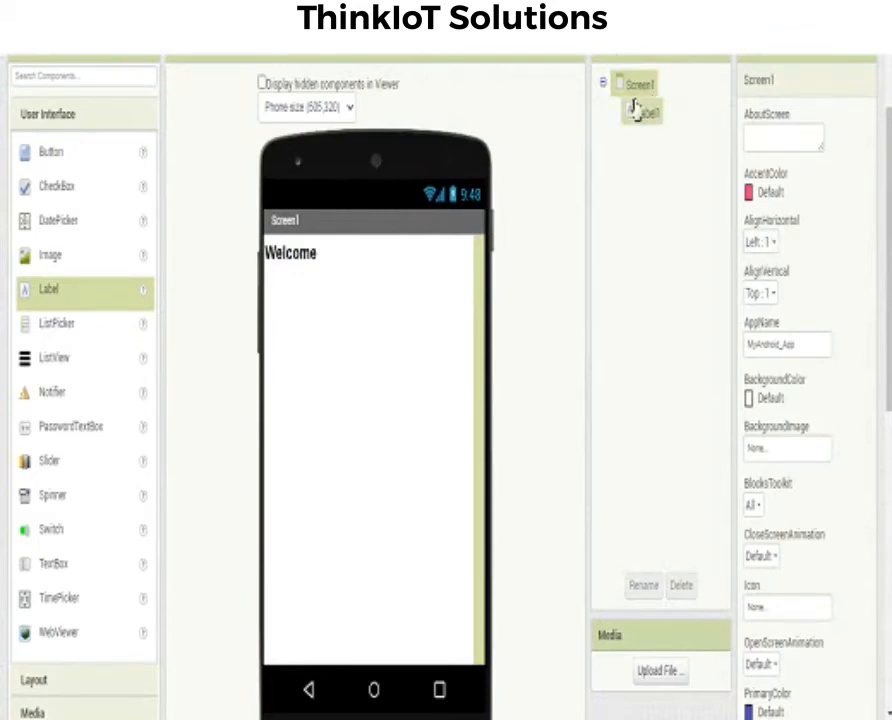
click(777, 244)
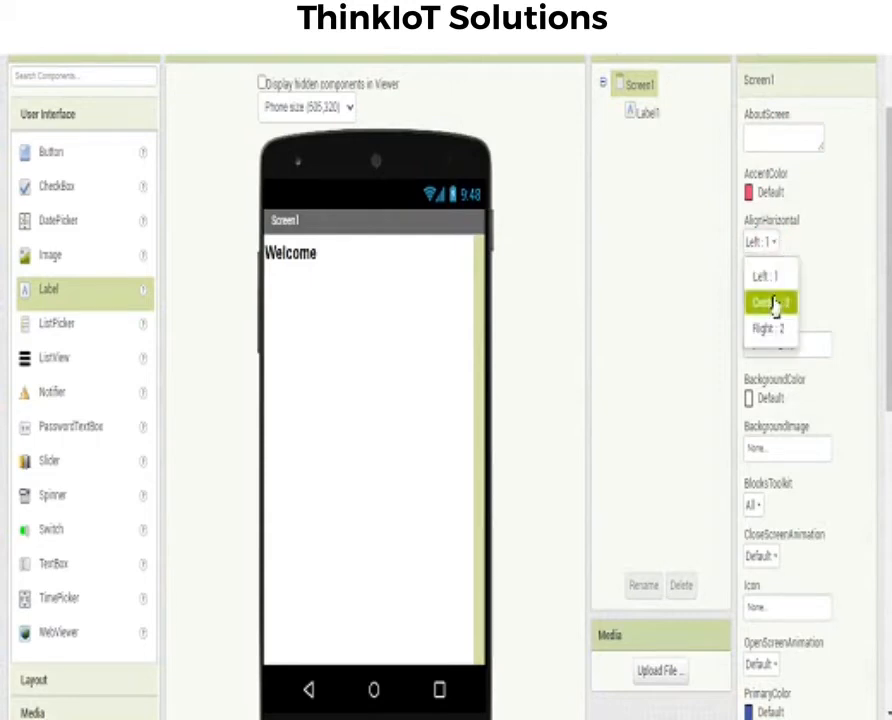
click(775, 304)
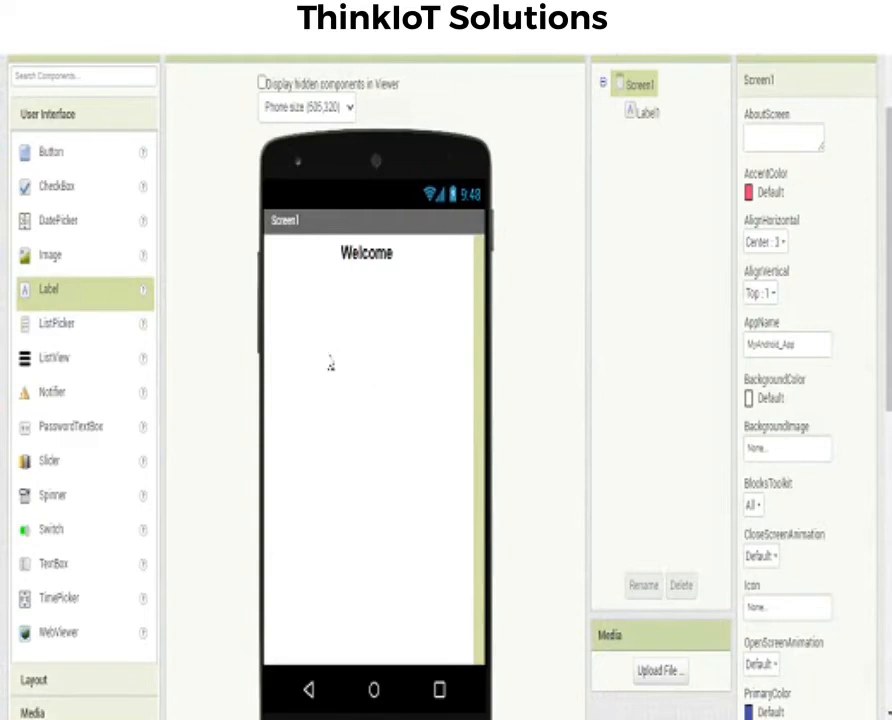
Add a second Label below the Welcome label and make its font bold.
click(56, 291)
drag(56, 291, 381, 313)
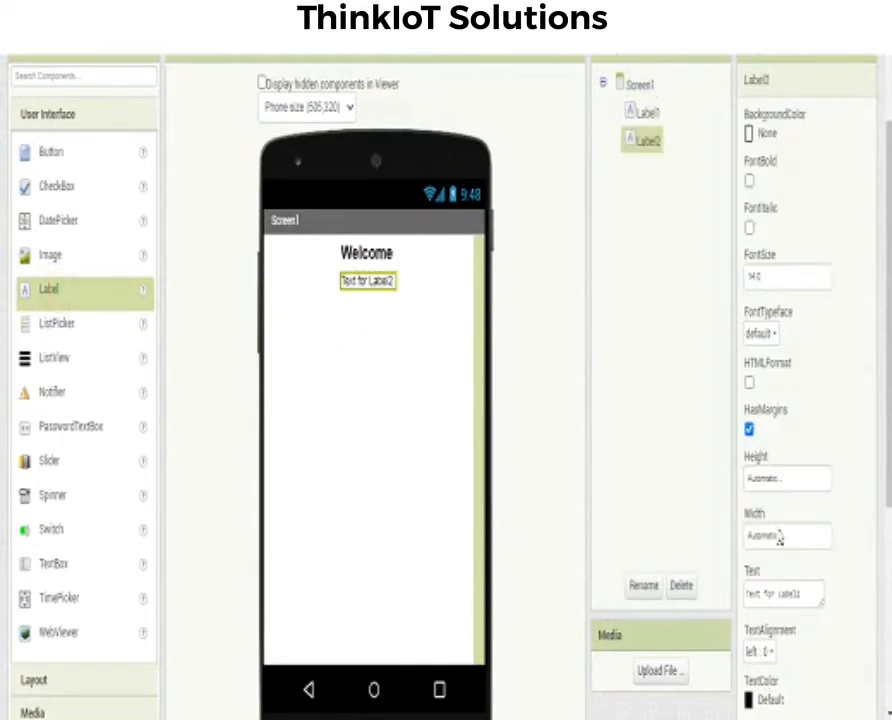
click(749, 181)
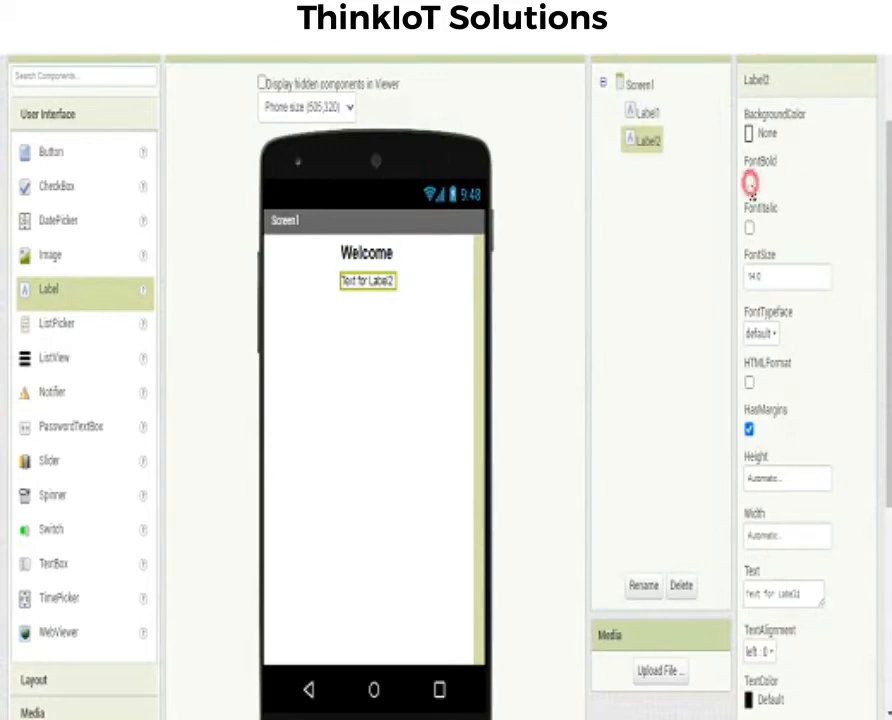
Set the second label's font size to 20 and its typeface to serif.
click(775, 277)
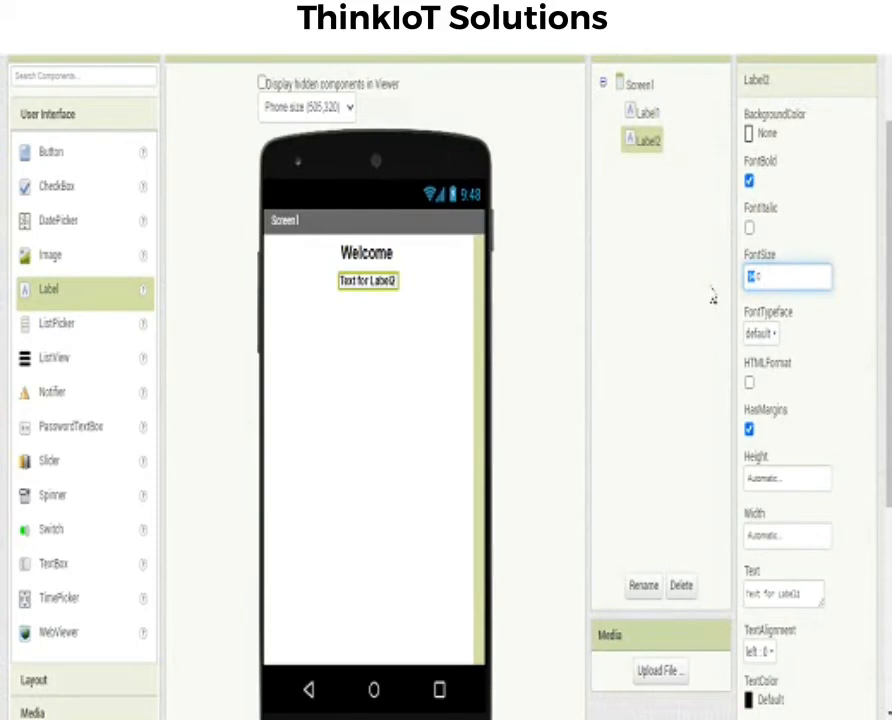
text(20)
click(830, 380)
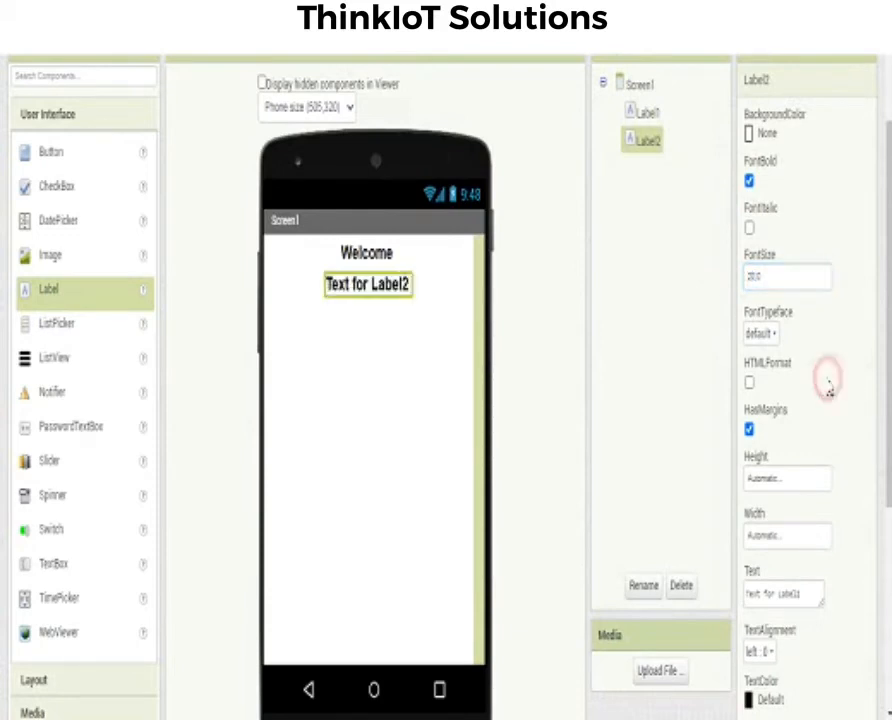
click(765, 334)
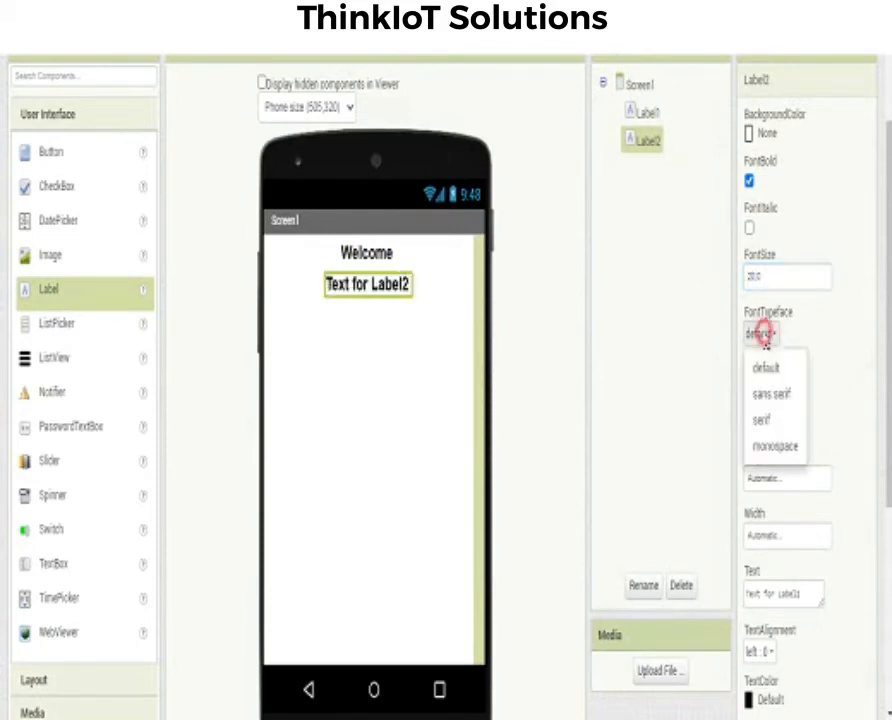
click(768, 420)
Replace the second label's text with "Hello World!".
click(800, 592)
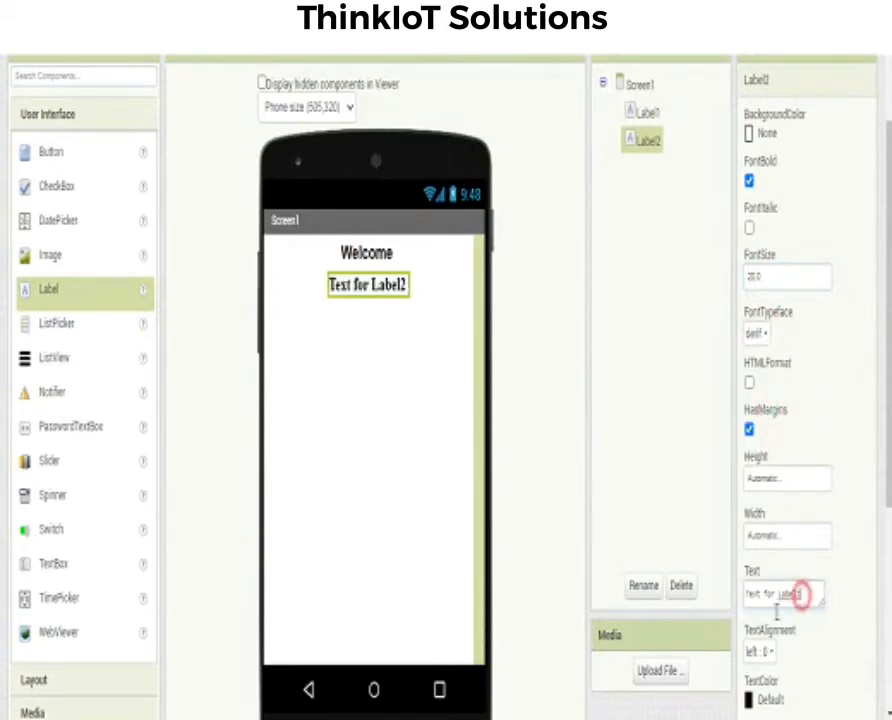
key(BackSpace)
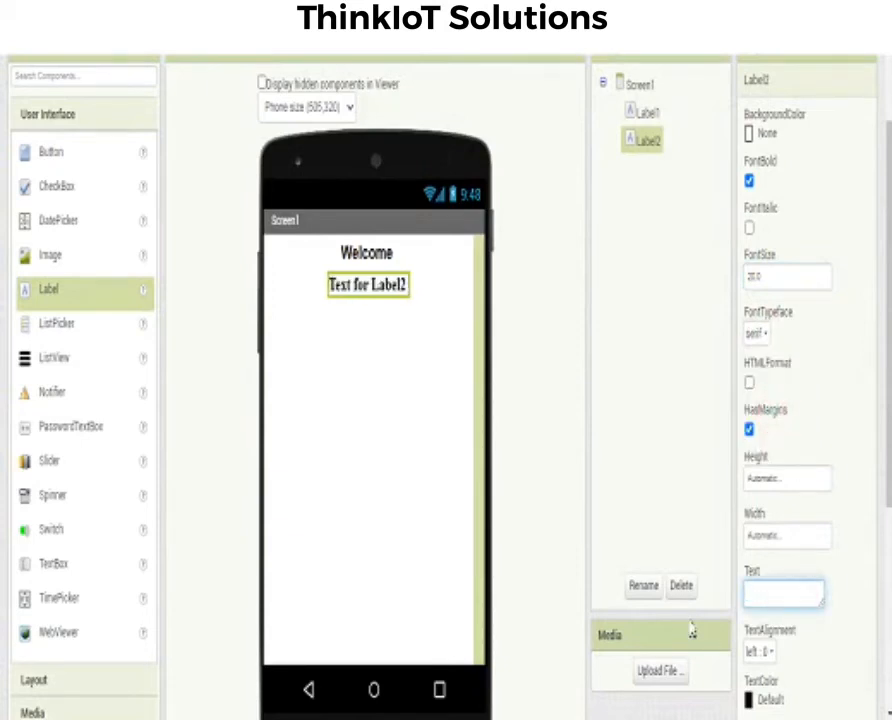
text(Hello World!)
click(848, 620)
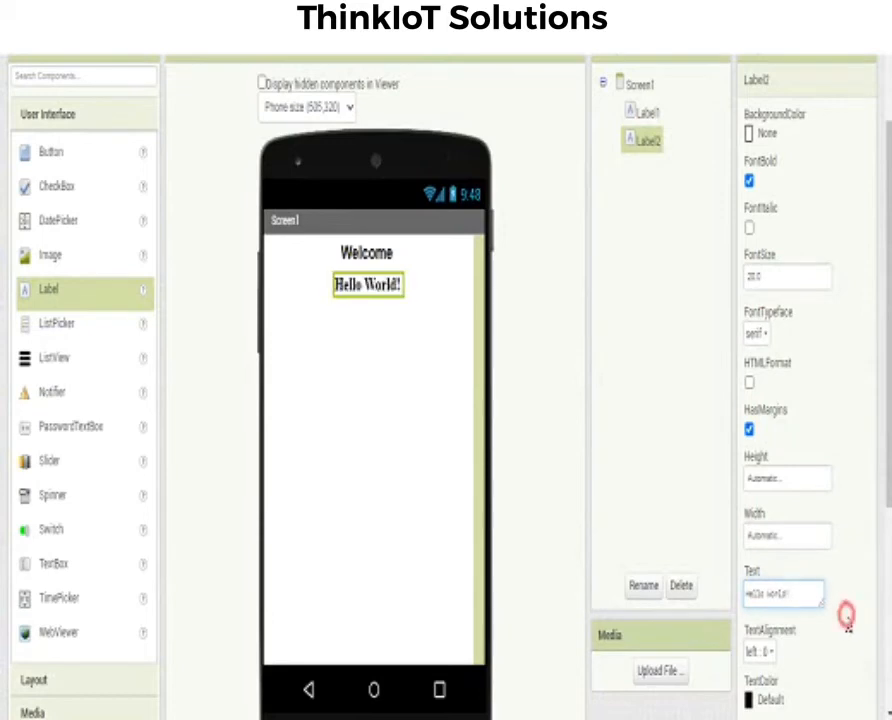
Give the Hello World! label a Dark Gray background and Red text.
click(749, 134)
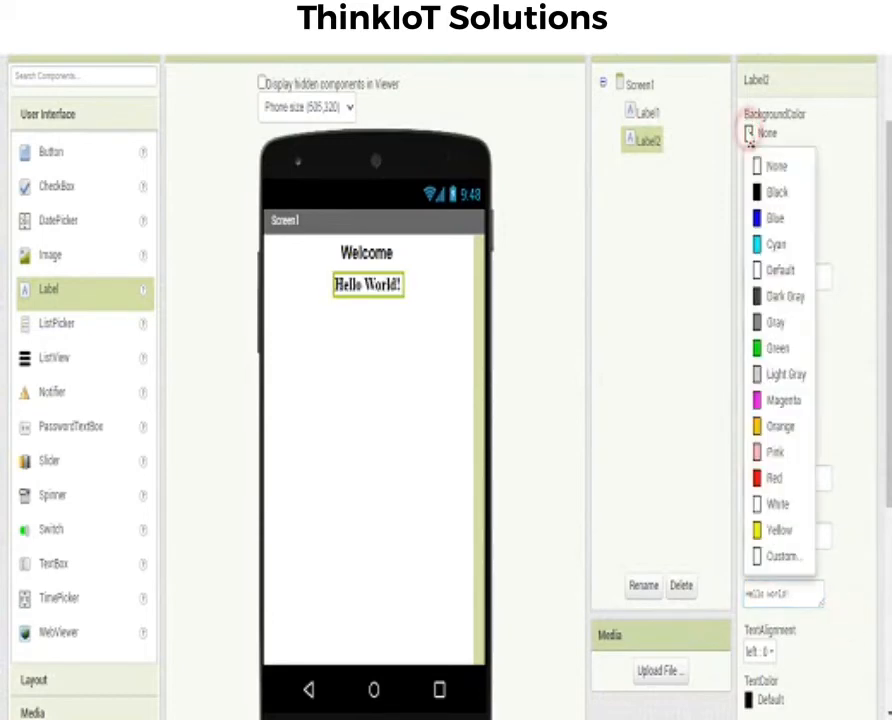
click(768, 296)
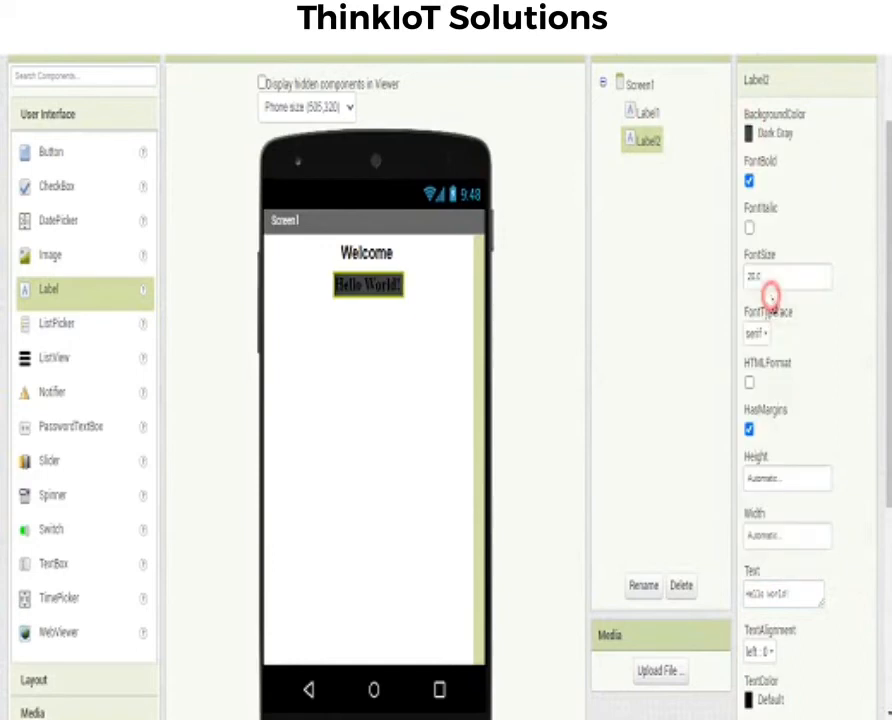
click(752, 699)
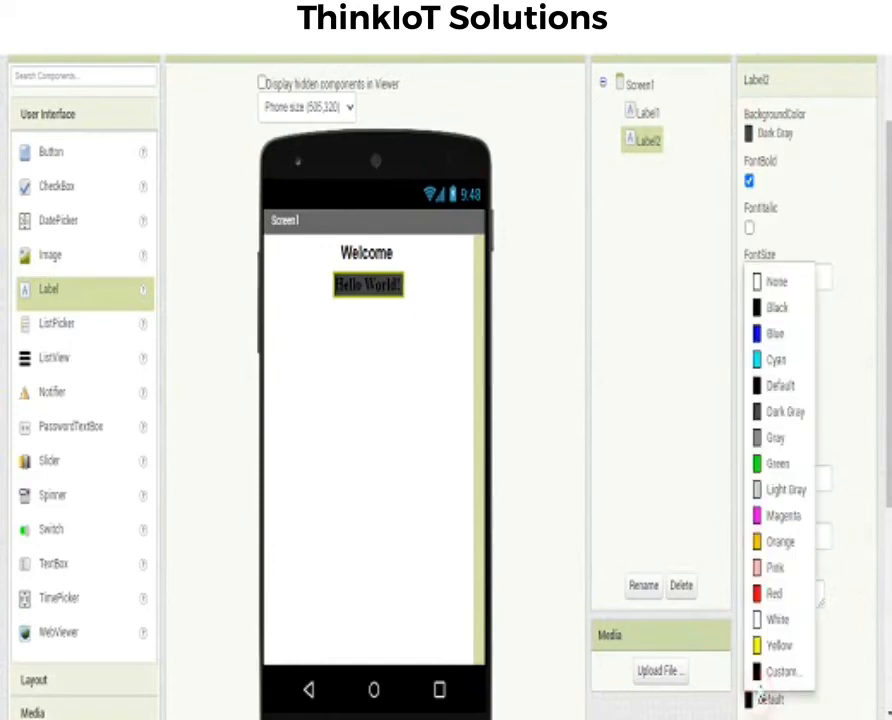
click(768, 593)
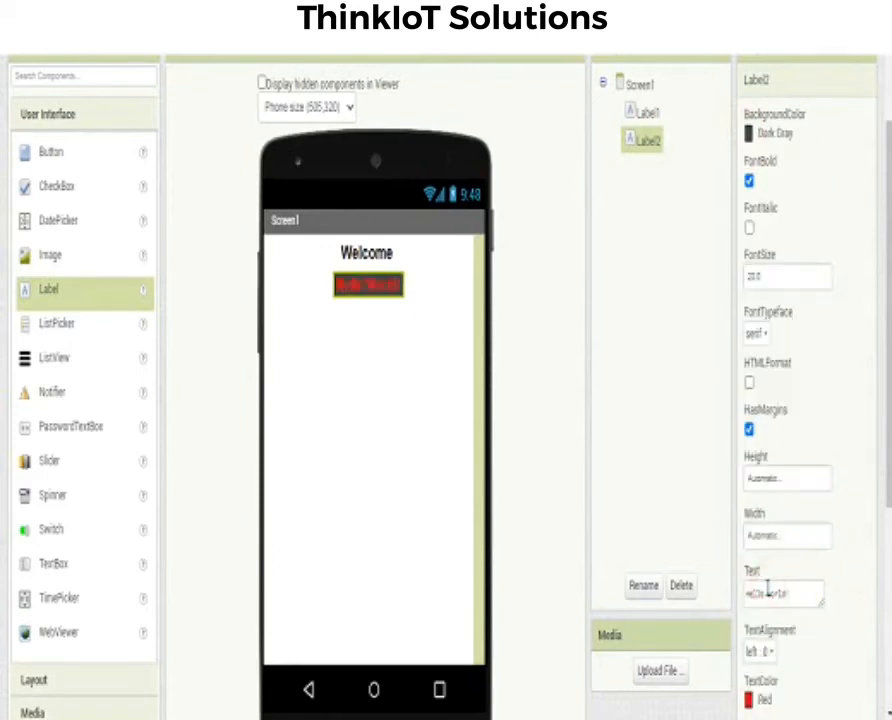
Increase the Hello World! label's font size to 25.
click(752, 278)
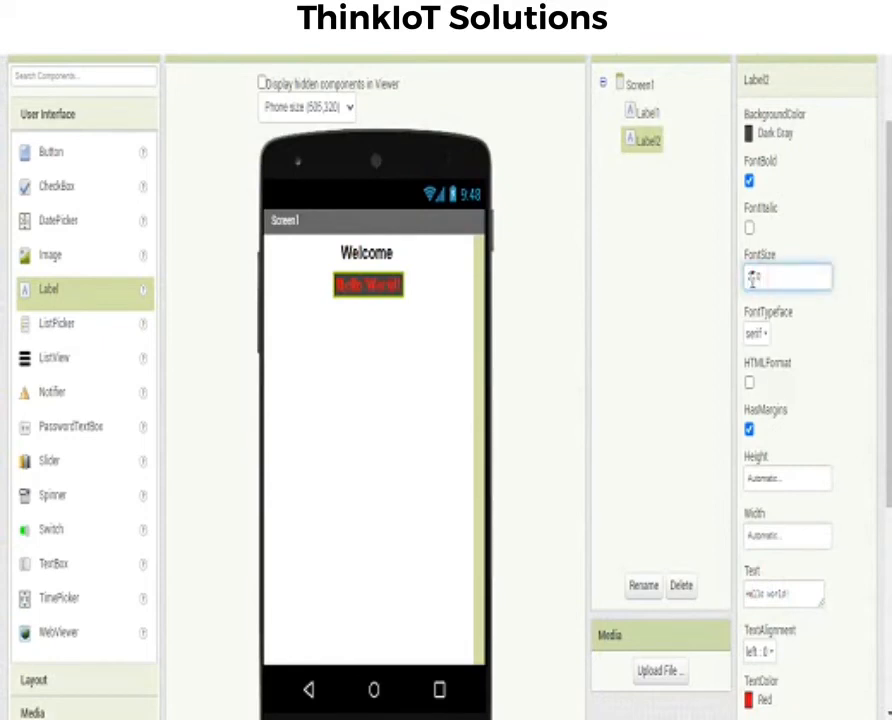
key(BackSpace)
key(BackSpace)
text(20)
click(844, 353)
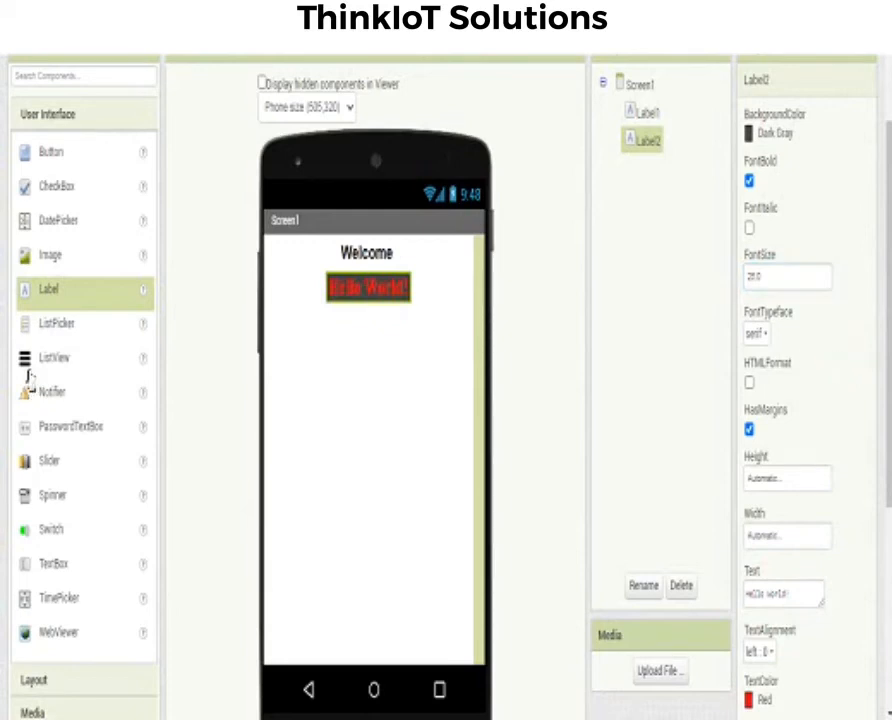
Add a third Label below Hello World! and replace its text with "My first App on Android".
click(47, 289)
drag(47, 289, 368, 346)
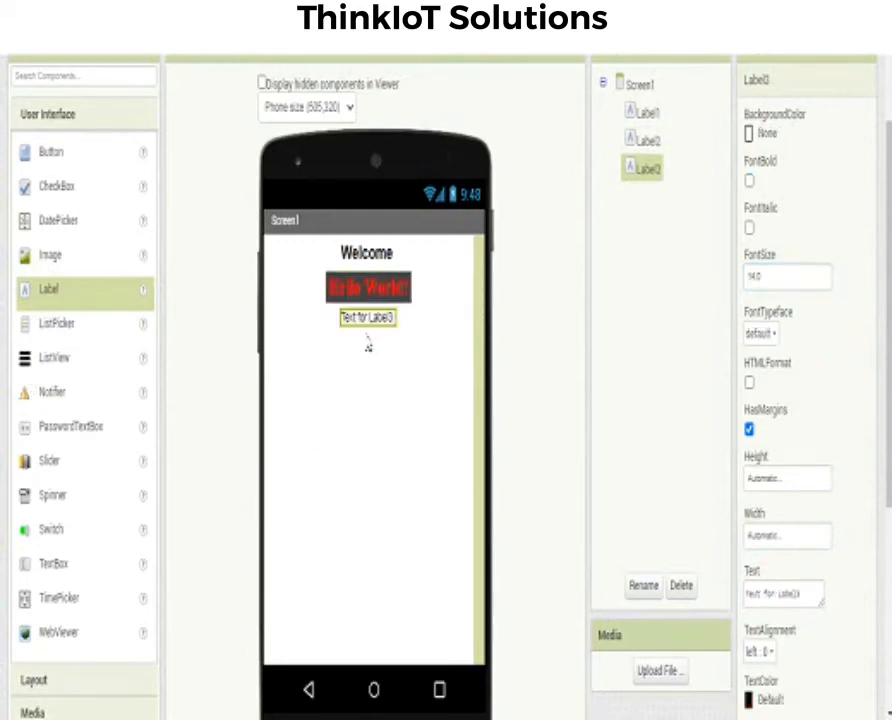
click(810, 593)
key(BackSpace)
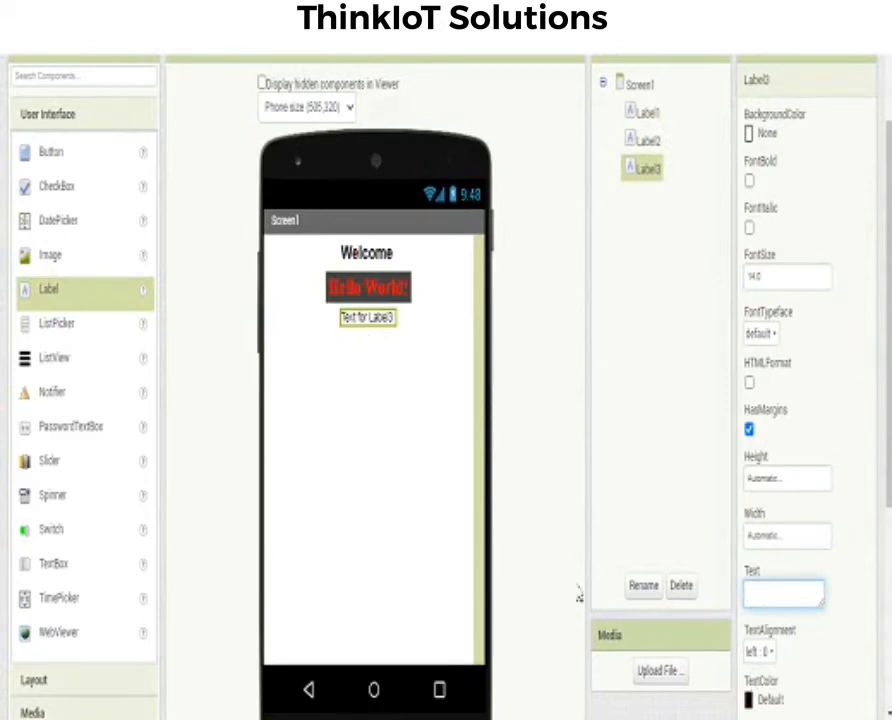
text(4)
key(BackSpace)
text(My f)
text(irst A)
text(pp on A)
text(ndroid)
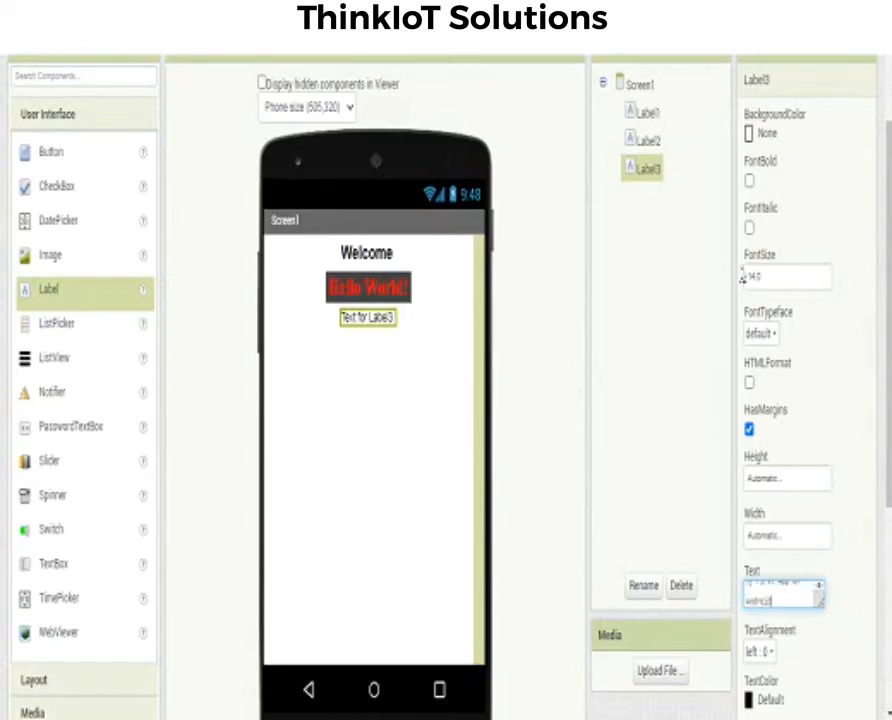
Format the "My First App On Android" label as bold monospace text with a font size of 24.
click(749, 181)
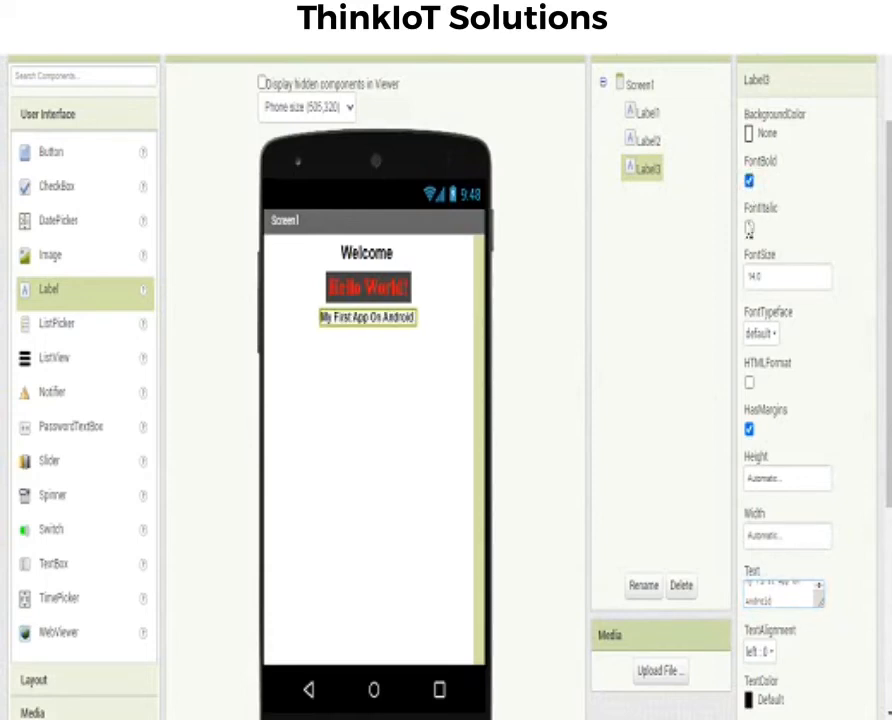
click(752, 276)
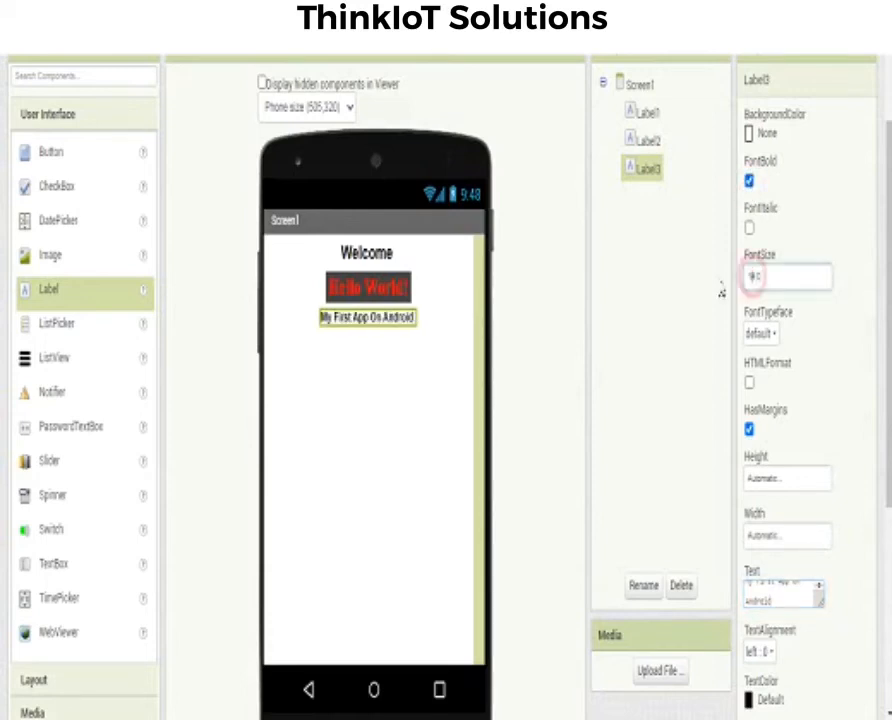
text(2)
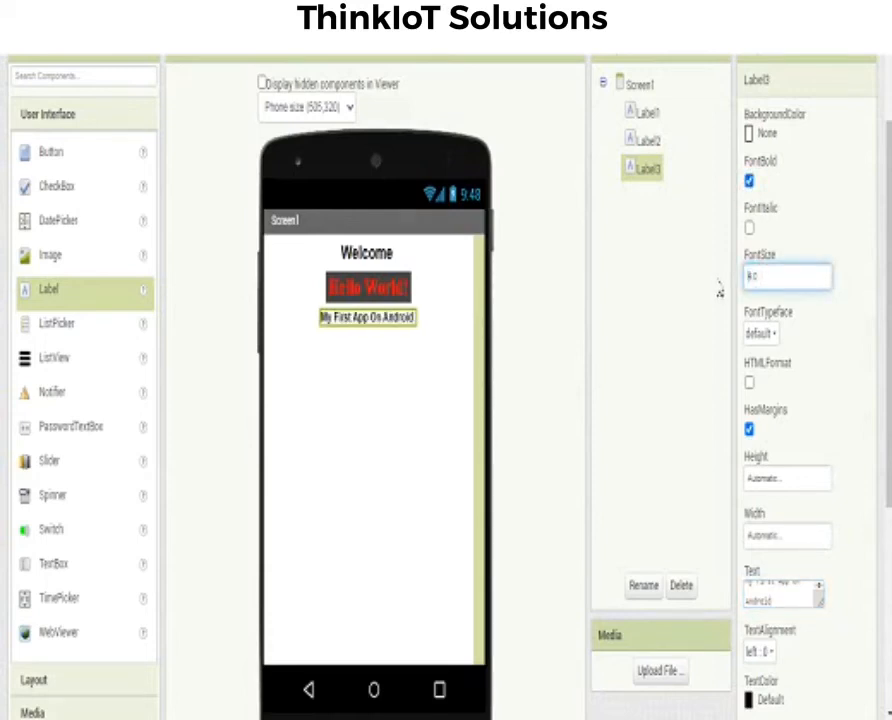
click(833, 372)
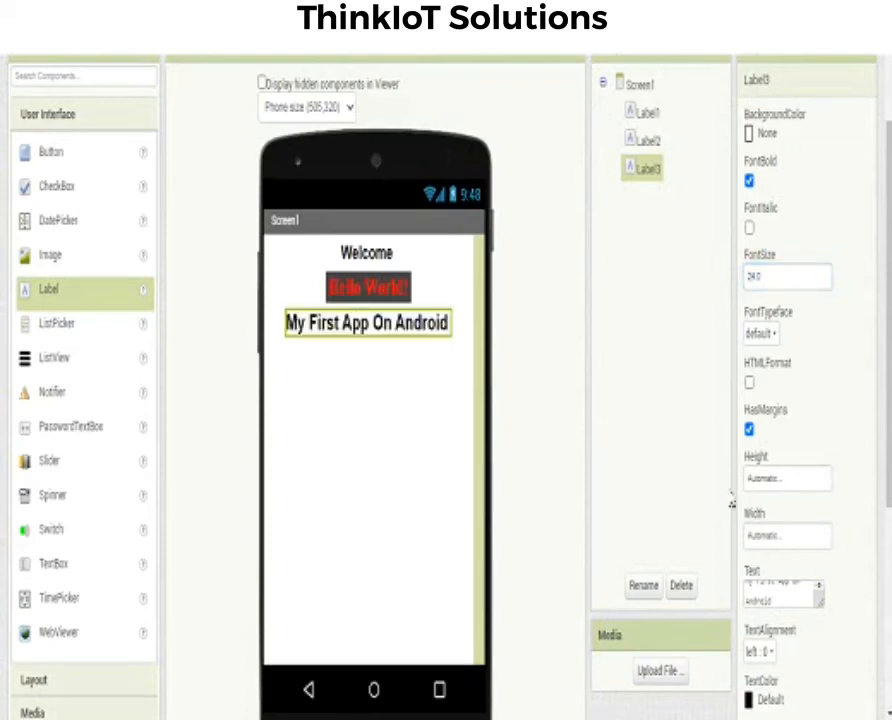
click(763, 336)
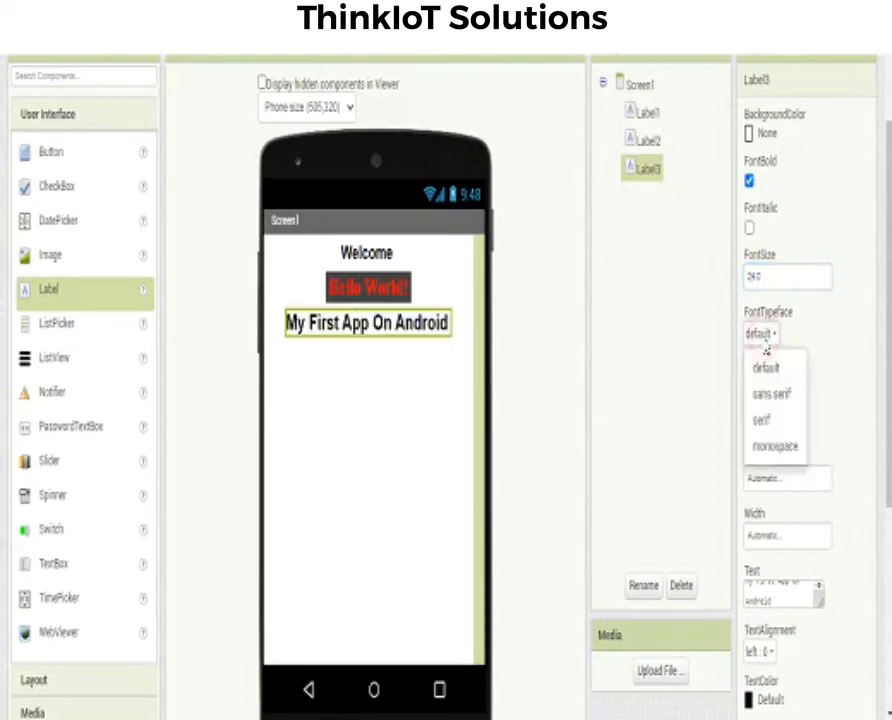
click(776, 447)
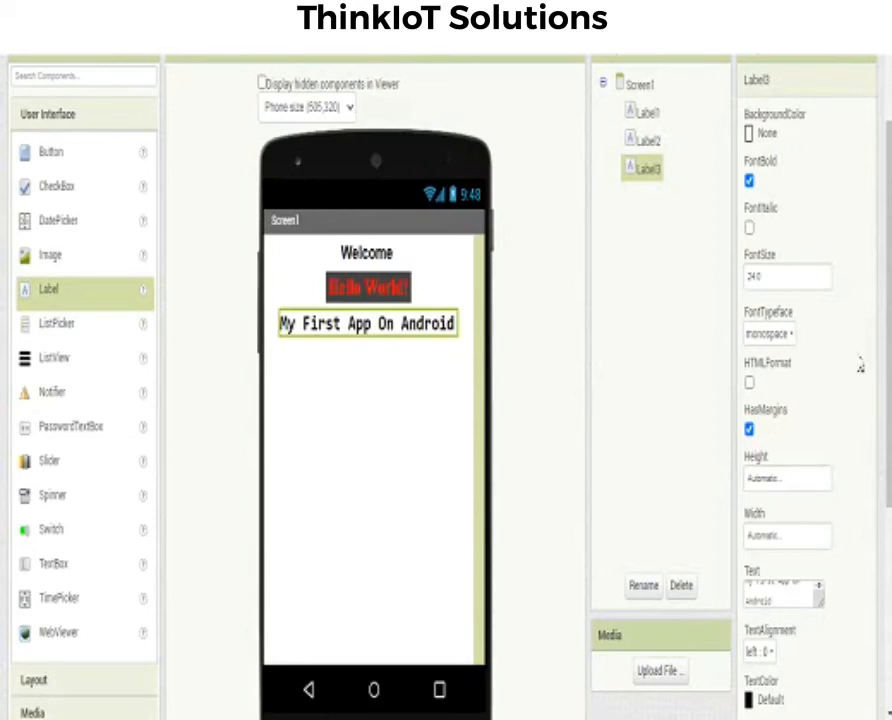
Build MyAndroid_App with the option that provides a QR code for the .apk.
drag(889, 364, 880, 297)
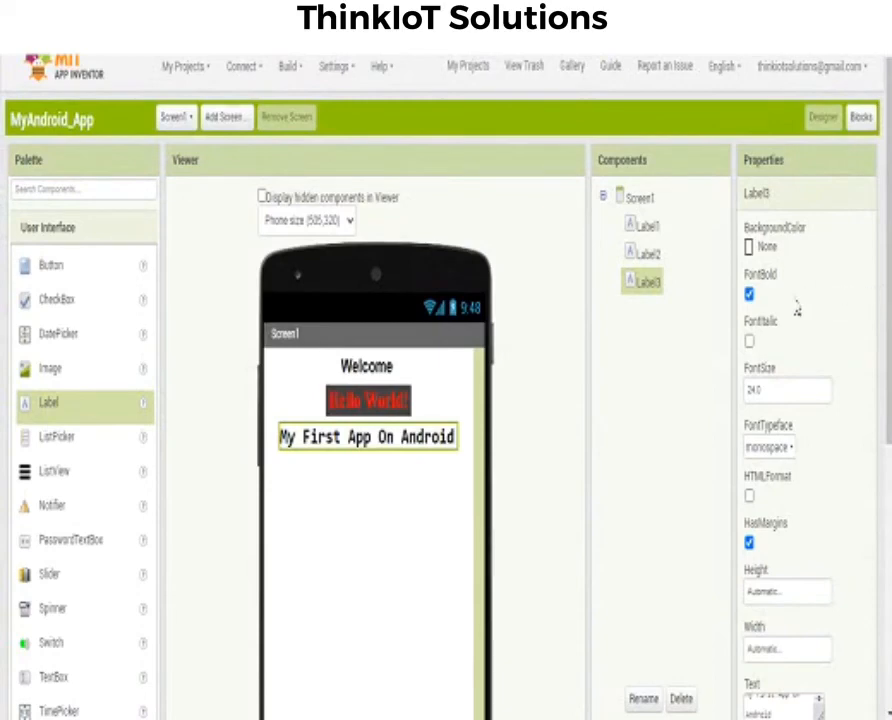
click(289, 67)
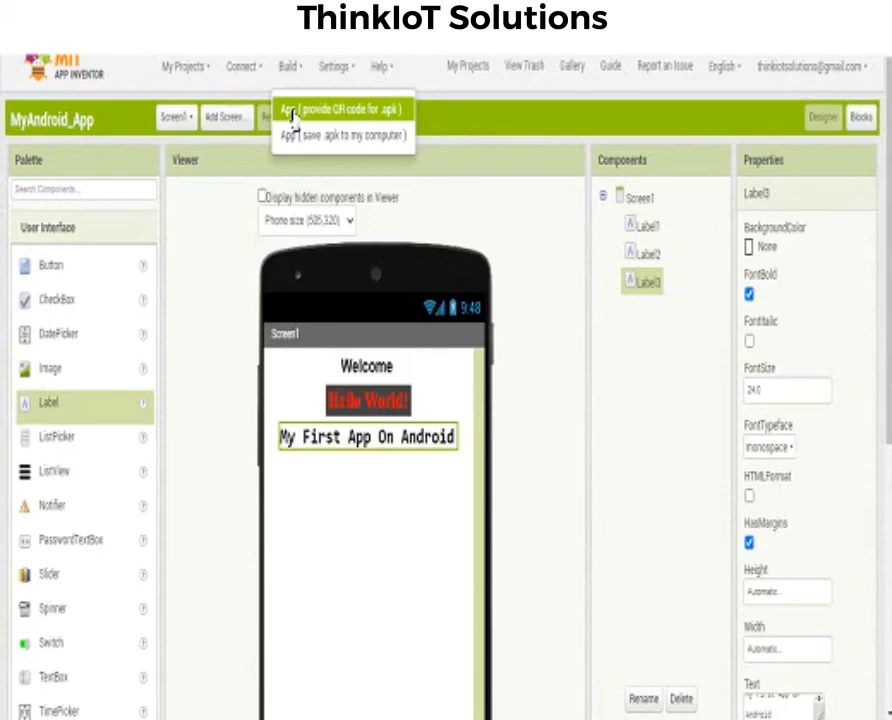
click(390, 112)
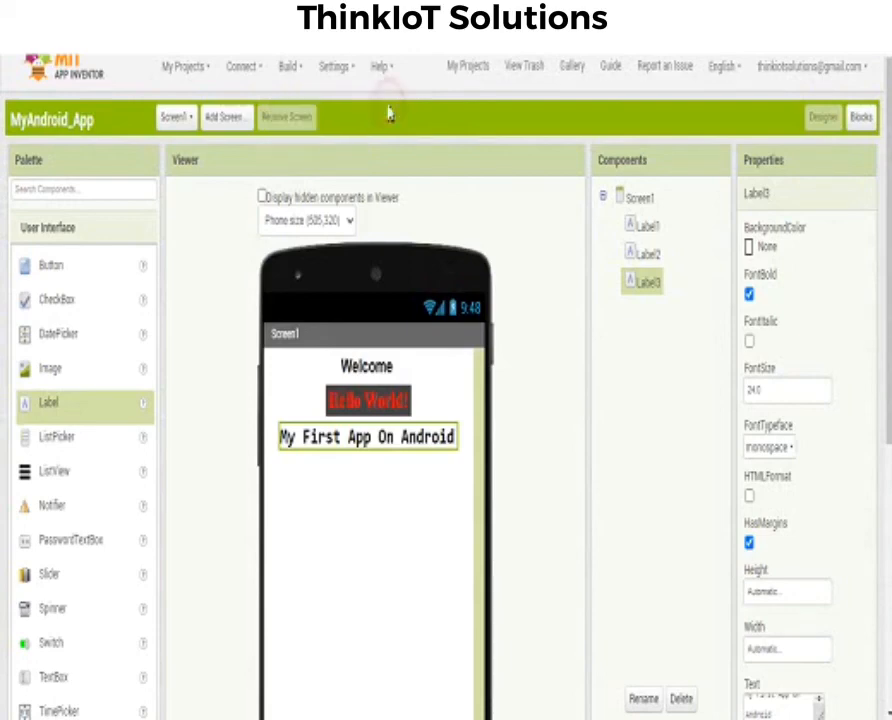